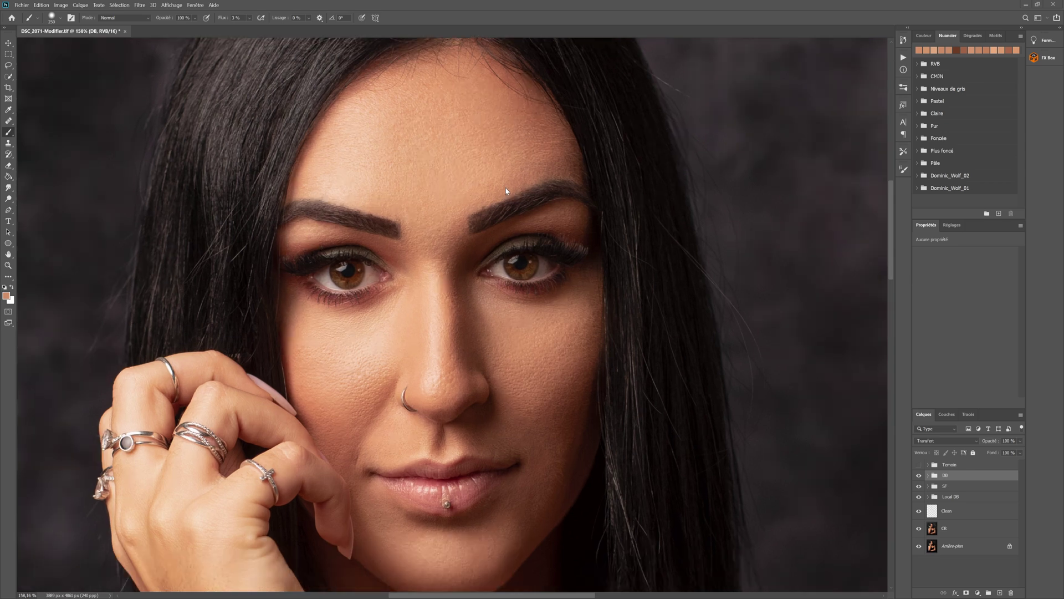
- Add a Curves adjustment layer above the DB group and raise its curve from the iris tones with the on-image adjustment tool
scroll(400, 204, down, 1)
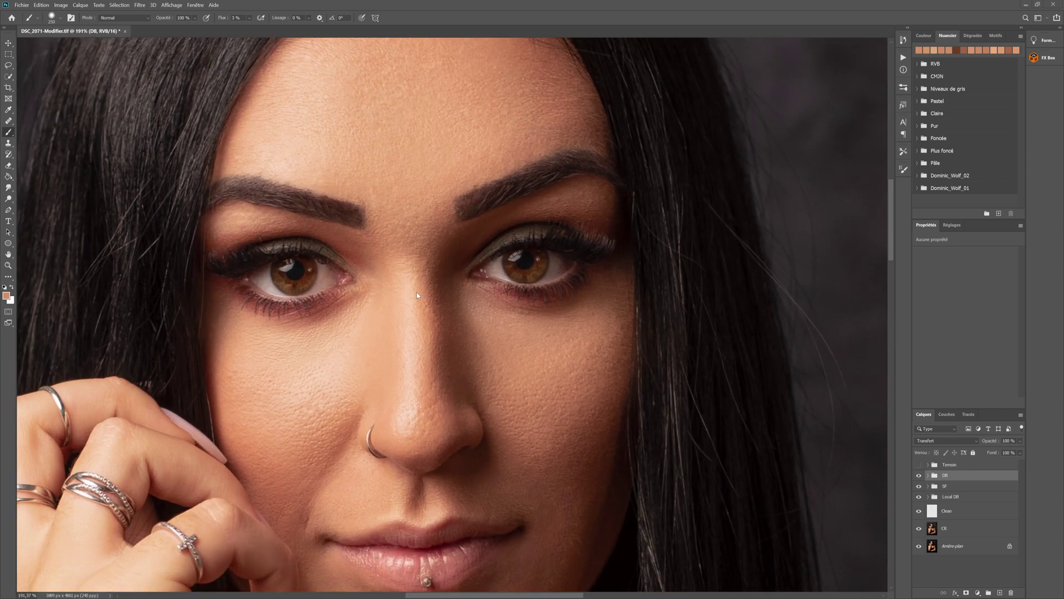
drag(416, 291, 456, 287)
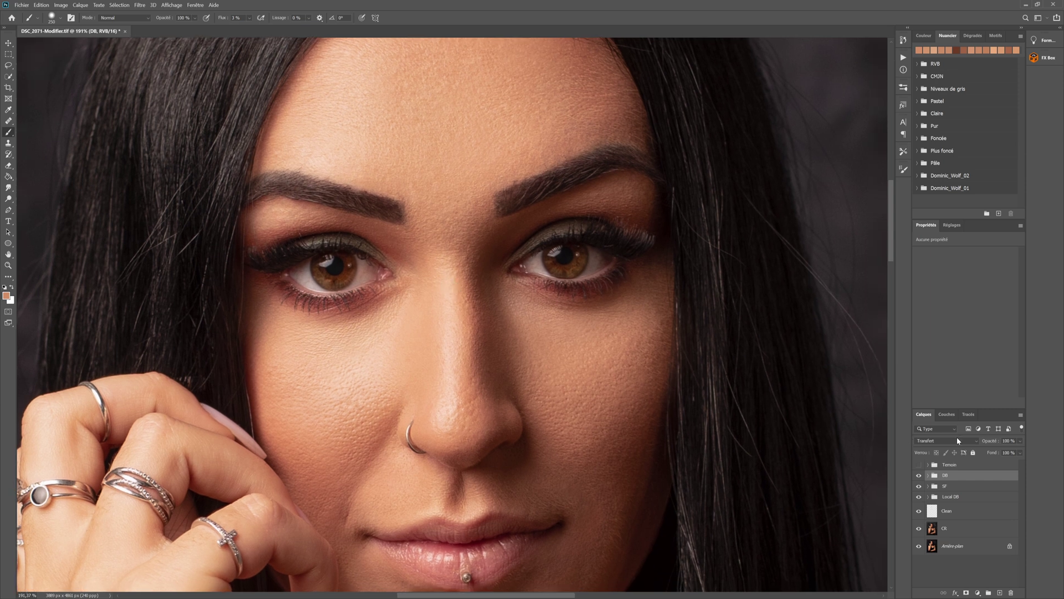
click(953, 230)
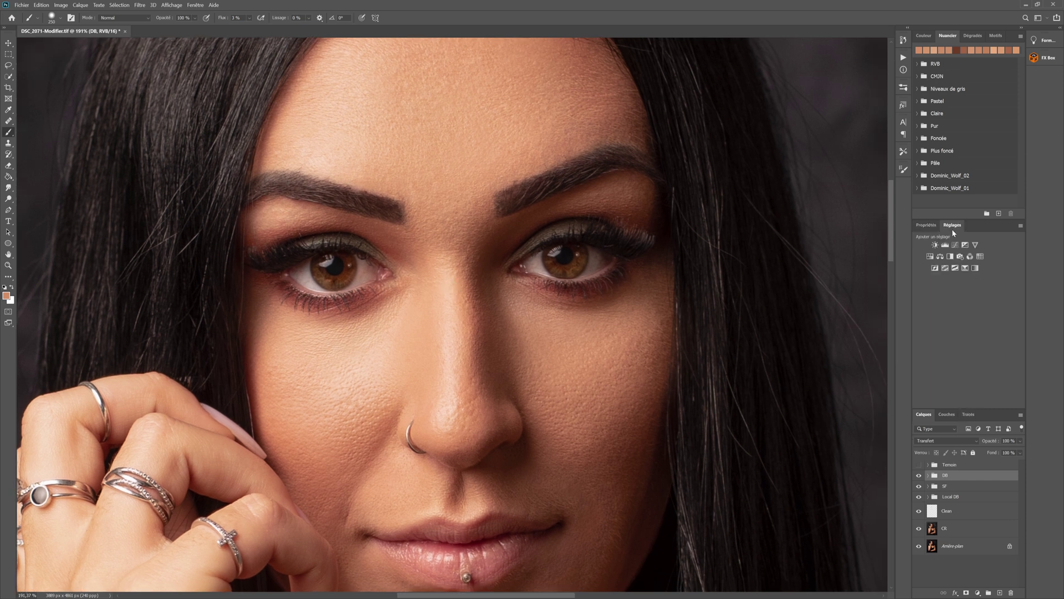
click(955, 244)
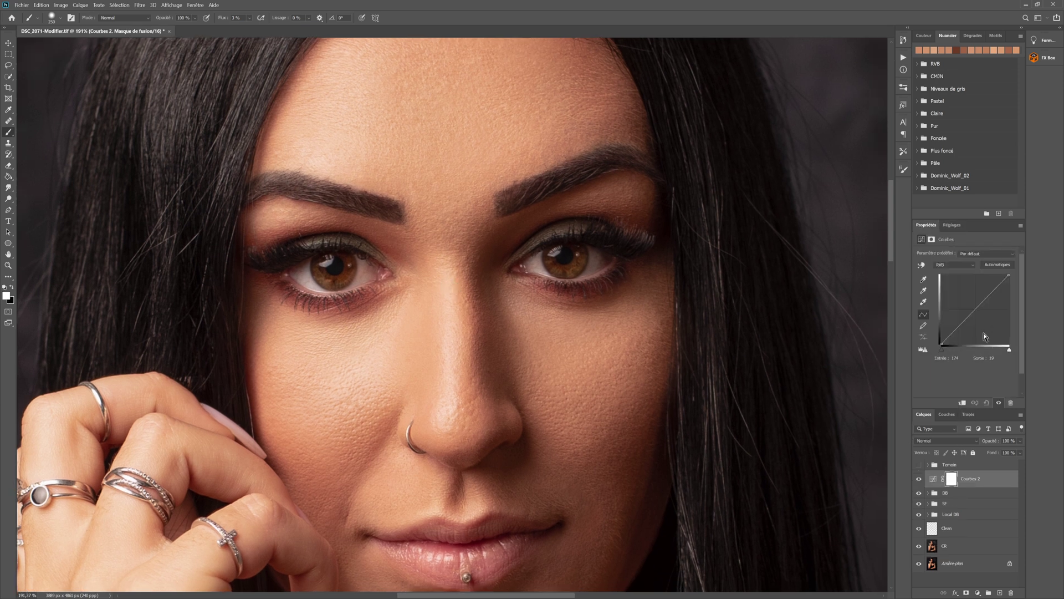
click(922, 269)
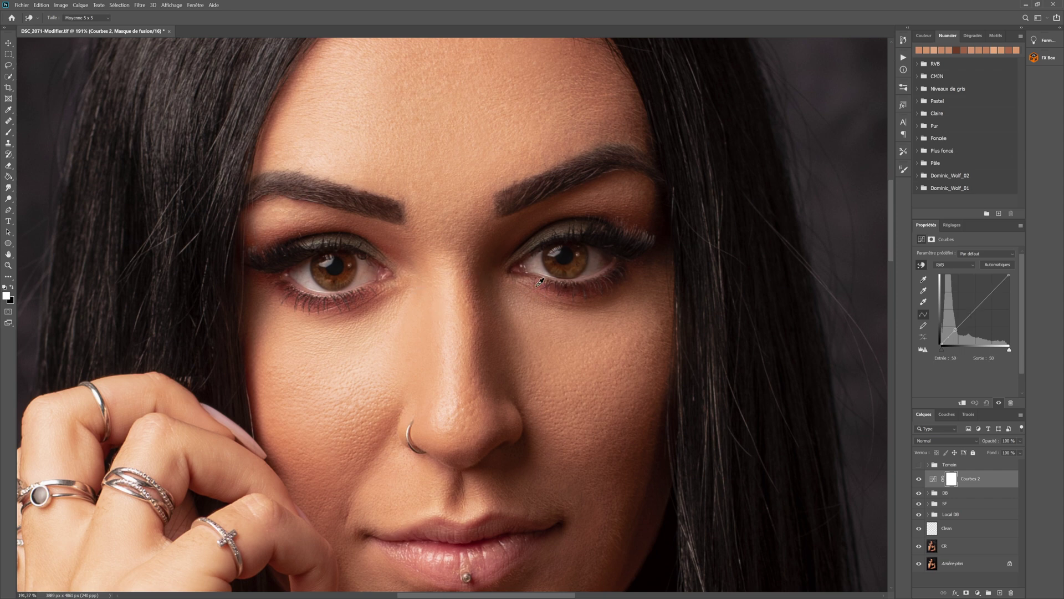
scroll(540, 282, up, 1)
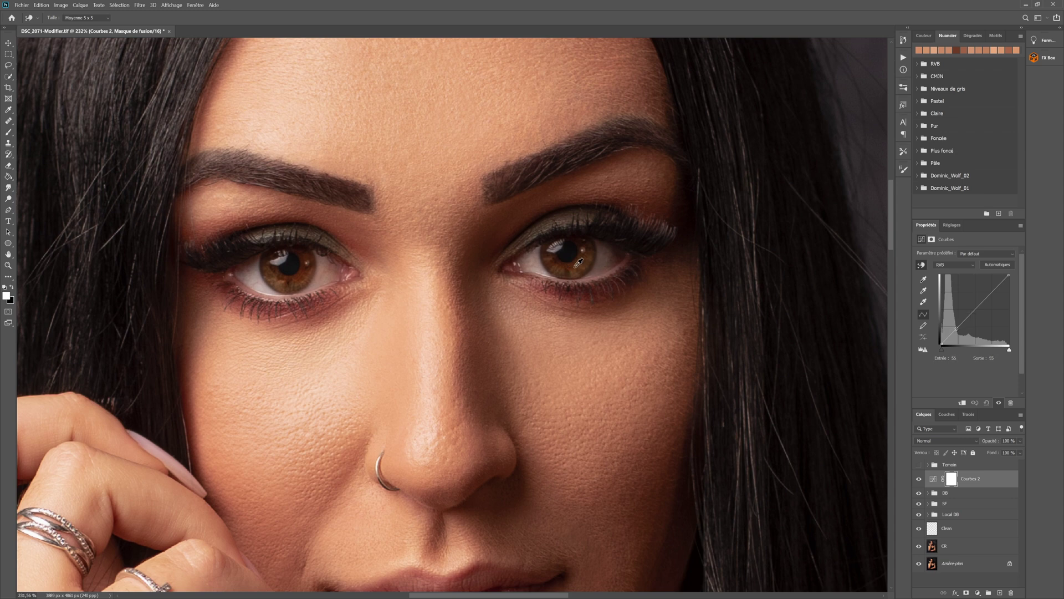
click(578, 262)
drag(578, 266, 585, 250)
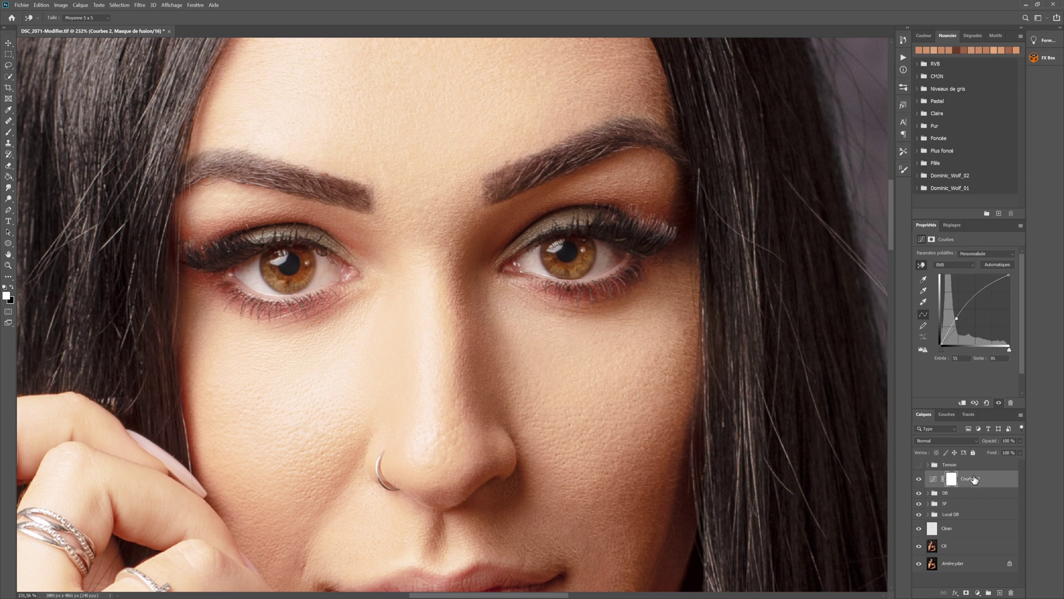
- Invert the brightening curves mask to black and set the Brush tool's flow to 10%
key(ctrl+i)
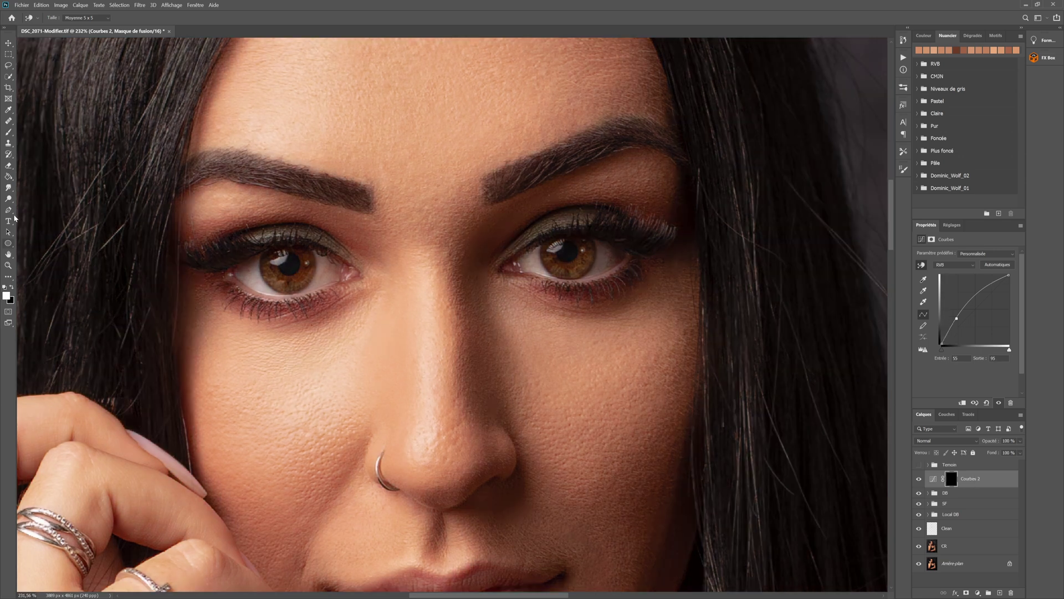
click(7, 134)
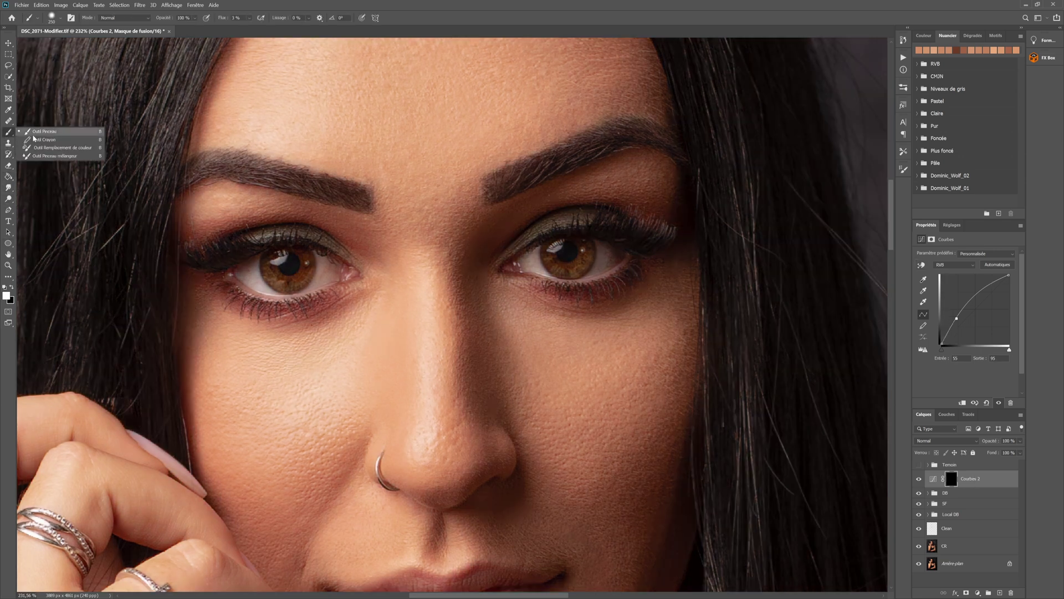
click(40, 134)
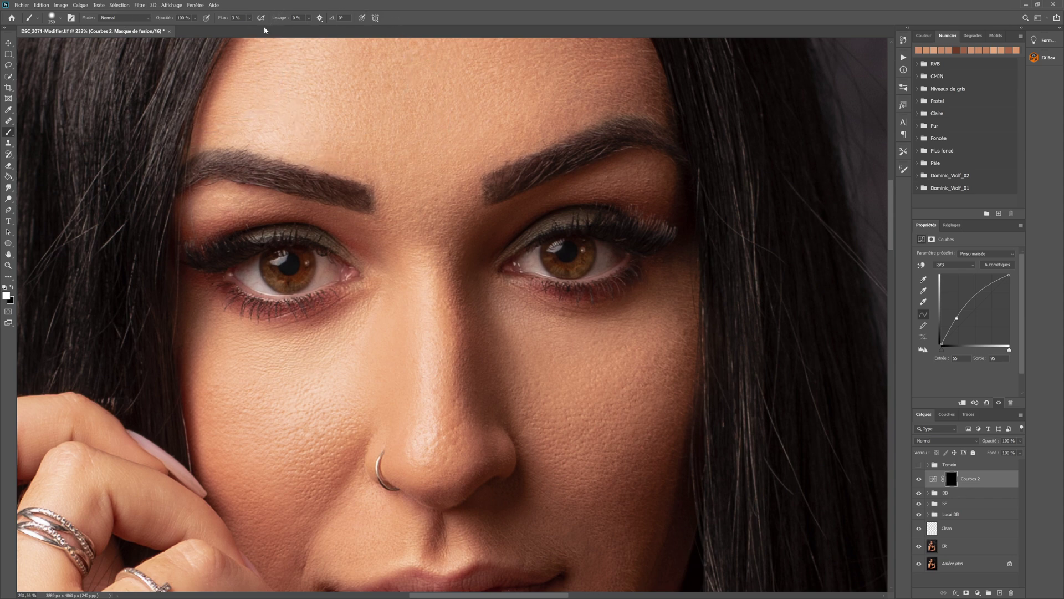
click(237, 17)
text(10)
key(Return)
- Reduce the brush to 20 px and paint white on the mask to brighten the lower part of the right-hand iris
key(bracketleft)
key(bracketleft)
key(bracketleft)
key(bracketleft)
key(bracketleft)
key(bracketleft)
key(bracketleft)
key(bracketleft)
key(bracketleft)
key(bracketleft)
key(bracketleft)
key(bracketleft)
key(bracketleft)
key(bracketleft)
key(bracketleft)
key(bracketleft)
mouse_move(576, 267)
mouse_down()
mouse_move(585, 260)
mouse_move(557, 264)
mouse_move(552, 246)
mouse_move(559, 268)
mouse_up()
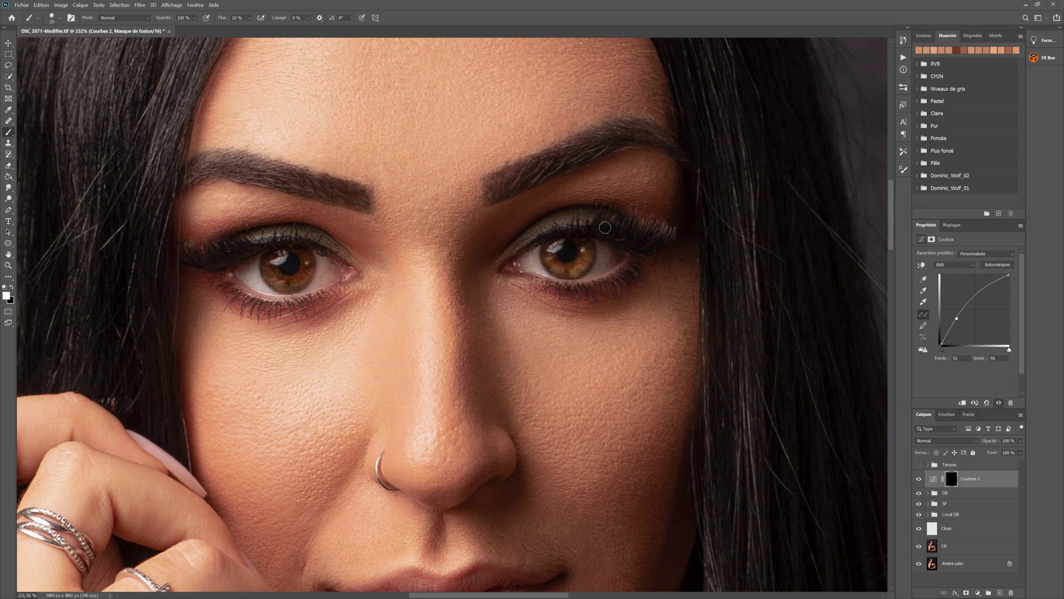
- Set the soft round brush's hardness to 16%
right_click(587, 288)
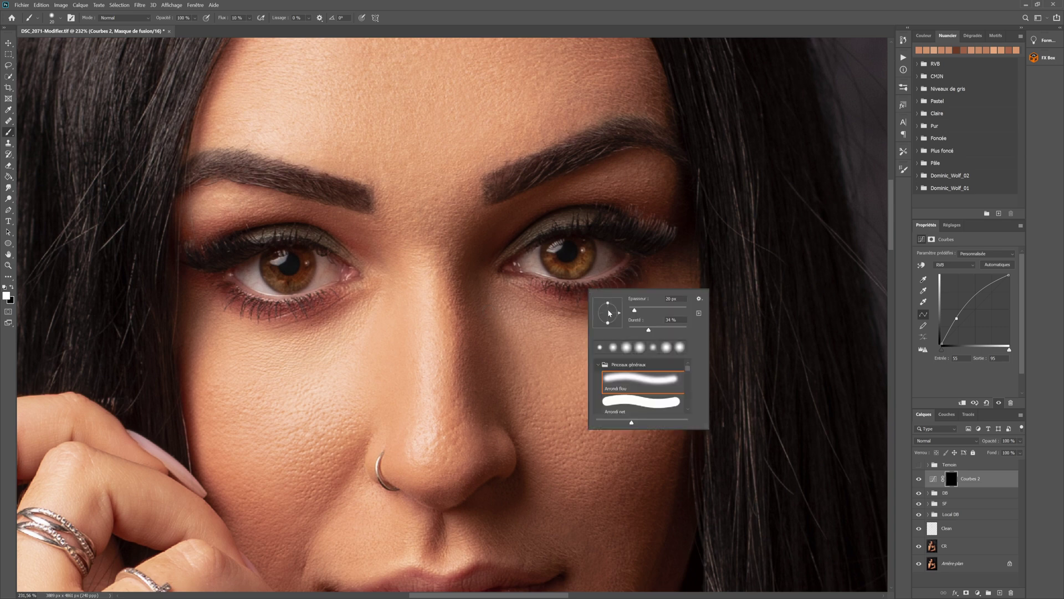
click(640, 328)
click(59, 22)
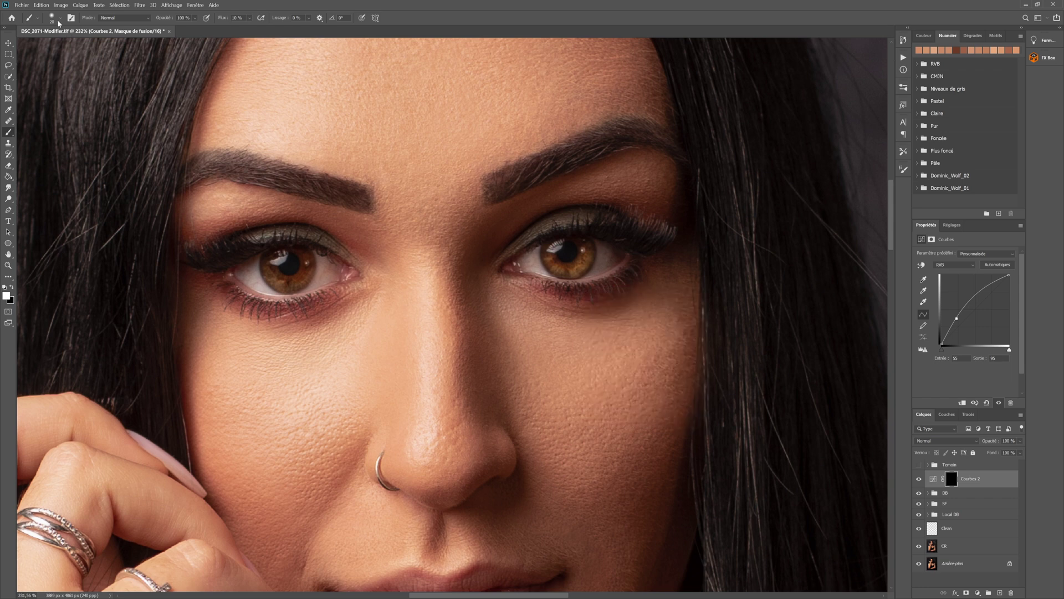
click(59, 22)
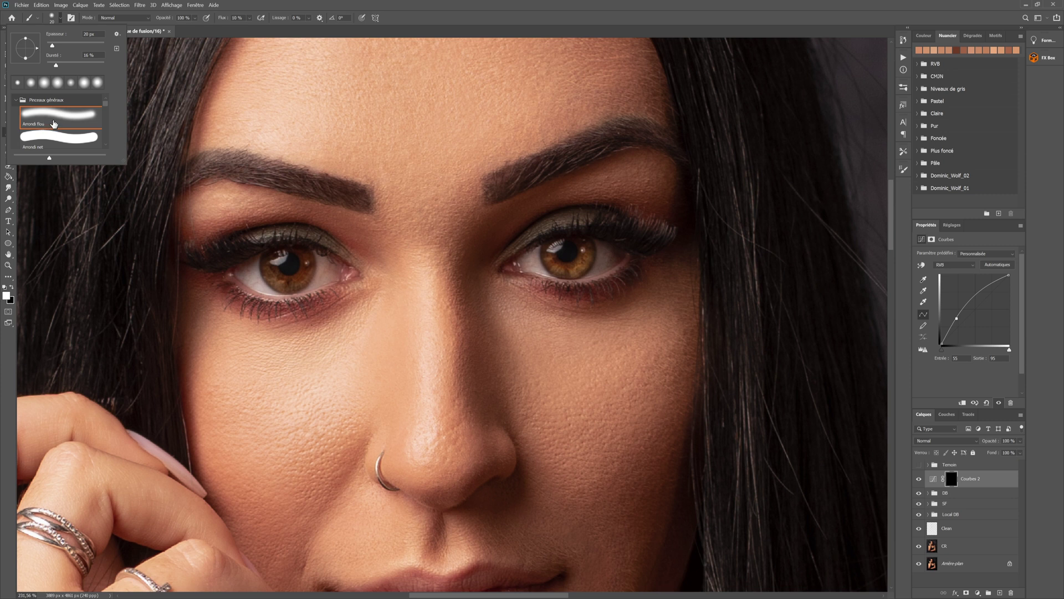
click(492, 20)
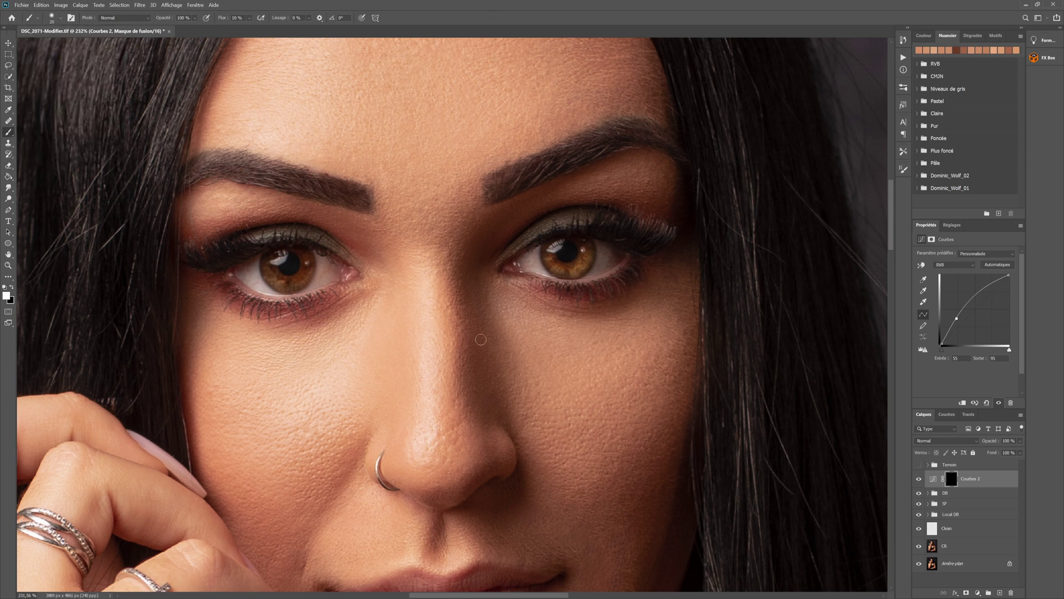
- Paint the lower part of the left-hand iris brighter on the mask and compare the result with the curves layer hidden and shown
key(bracketleft)
key(bracketright)
key(bracketright)
mouse_move(274, 273)
mouse_down()
mouse_move(308, 275)
mouse_move(281, 254)
mouse_move(274, 277)
mouse_up()
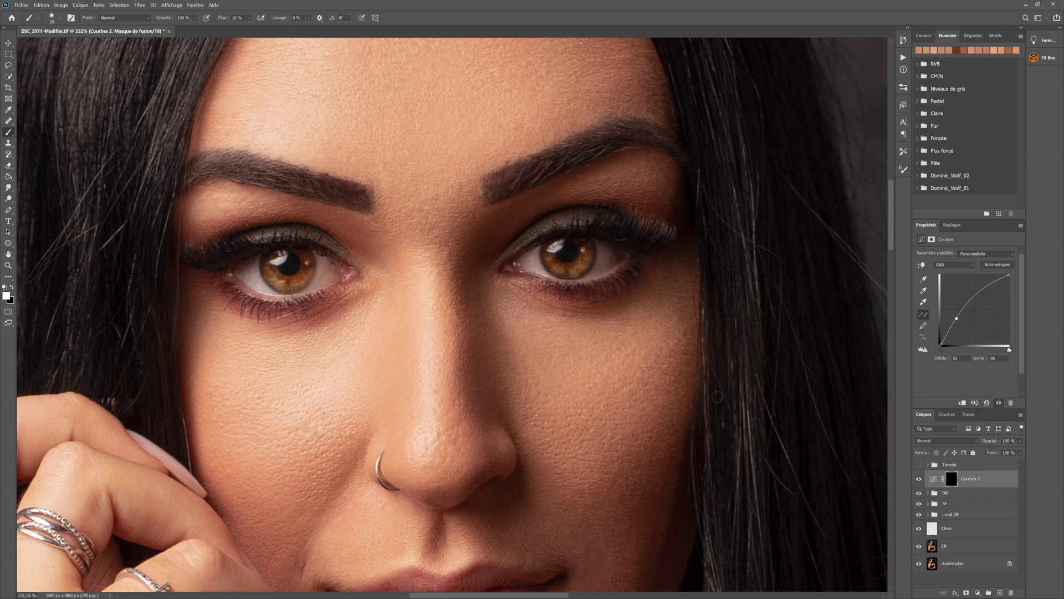
click(919, 480)
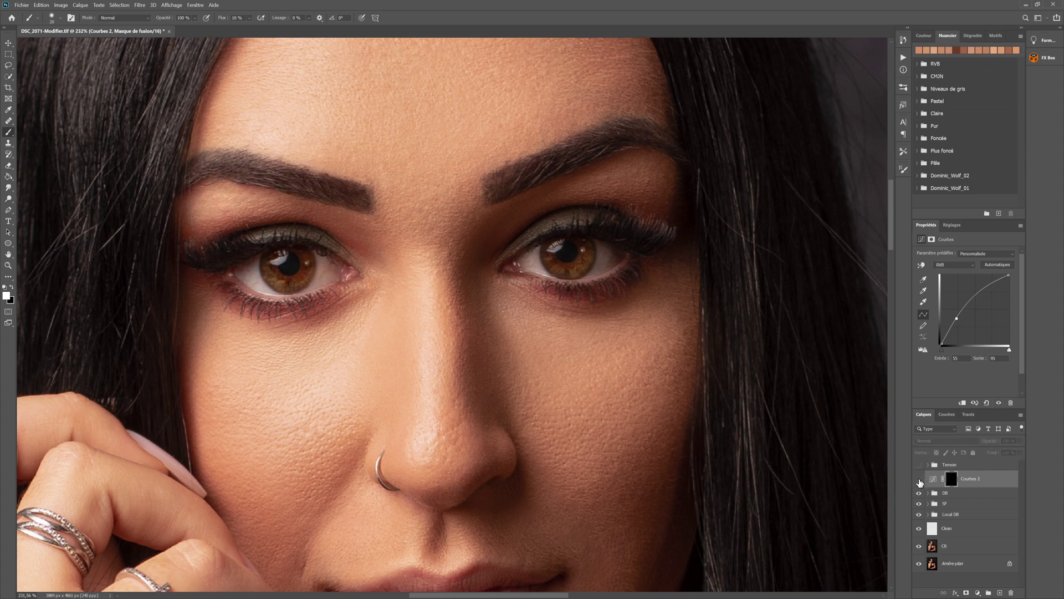
click(920, 481)
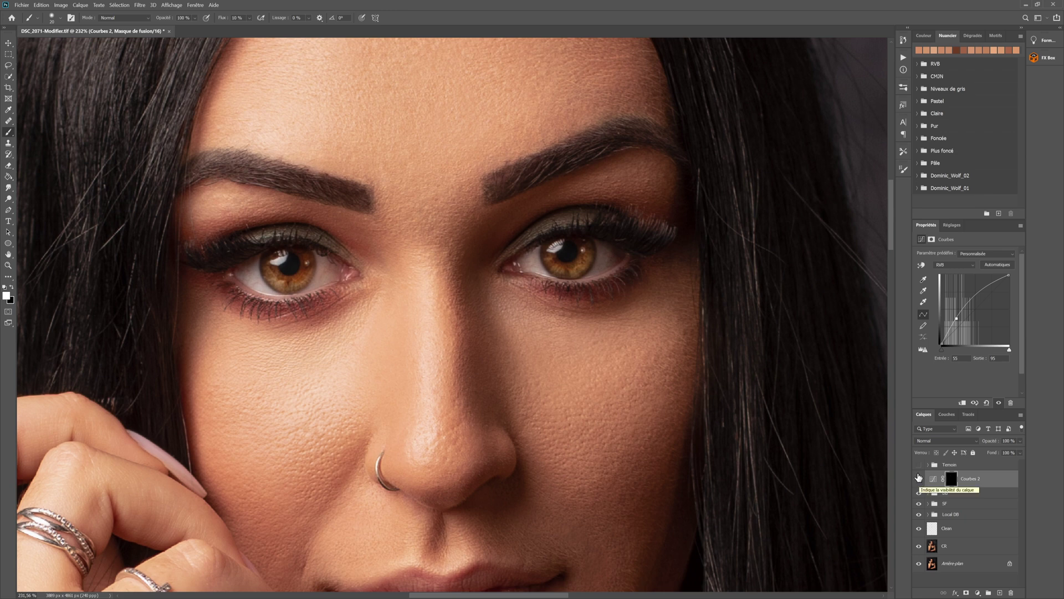
- Add a second Curves adjustment layer and pull its curve down from the dark tones at the eye's edge with the on-image adjustment tool
click(959, 226)
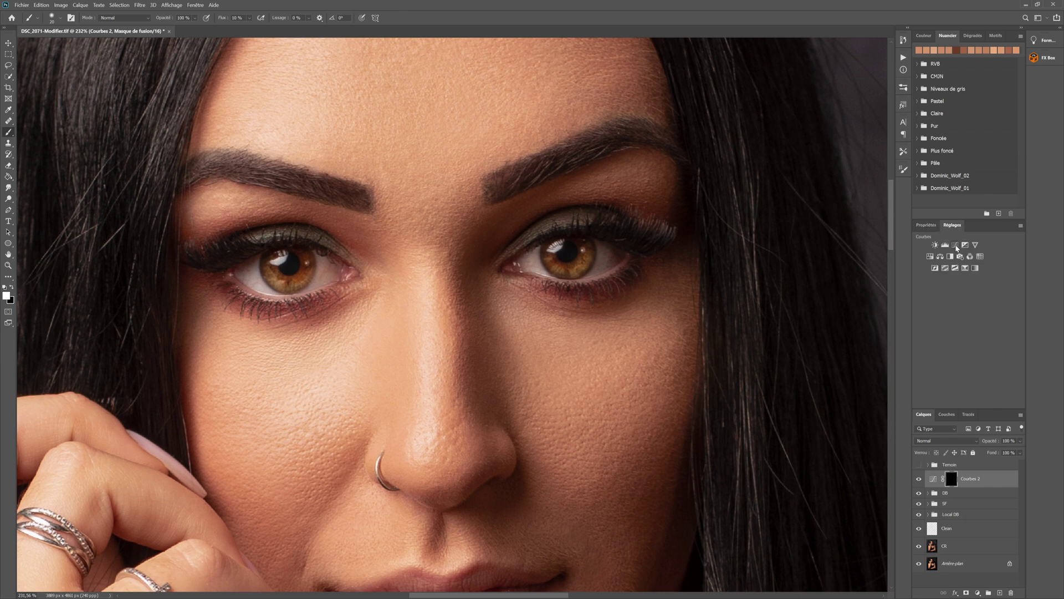
click(956, 245)
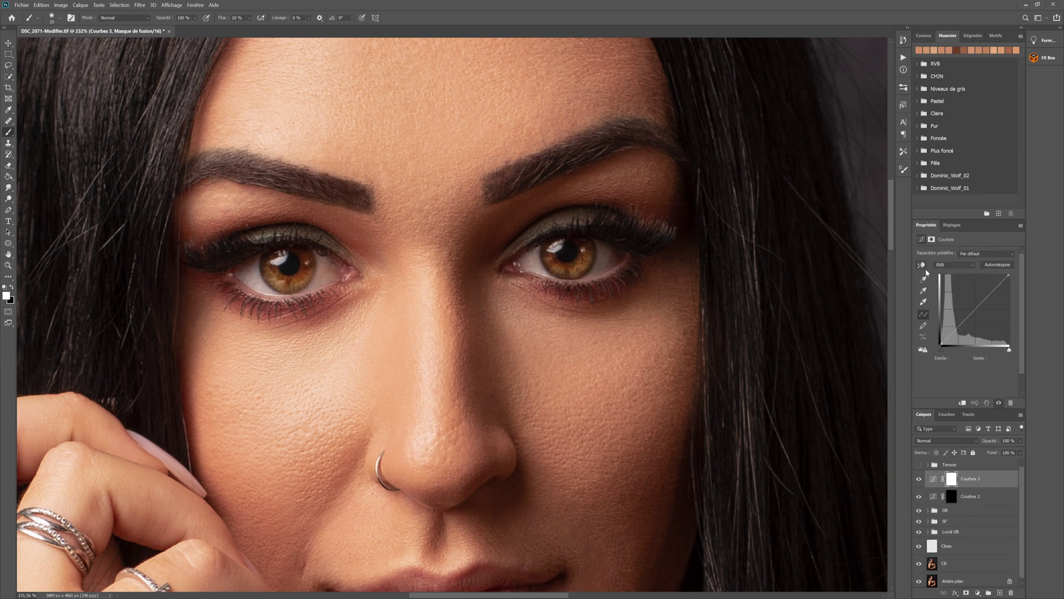
click(922, 266)
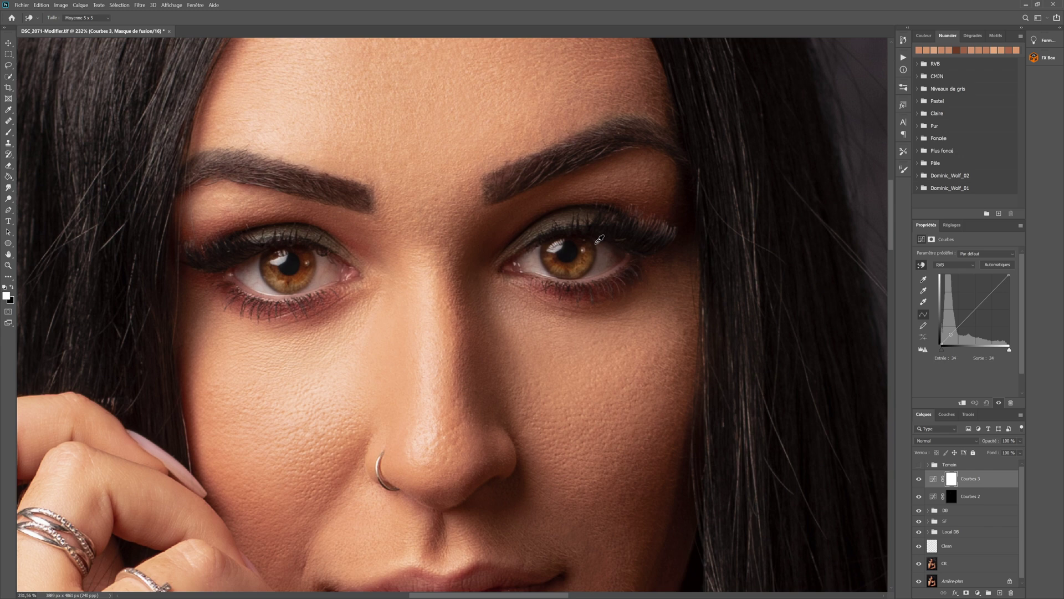
drag(598, 237, 597, 245)
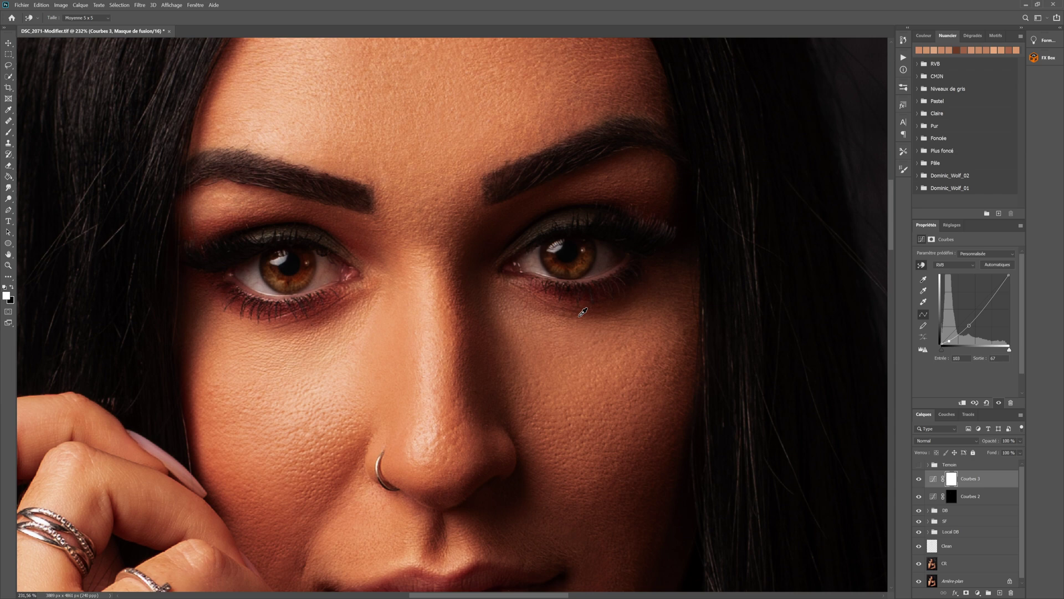
- Invert the darkening curves mask to black and reduce the Brush tool's size to 6 px
key(ctrl+i)
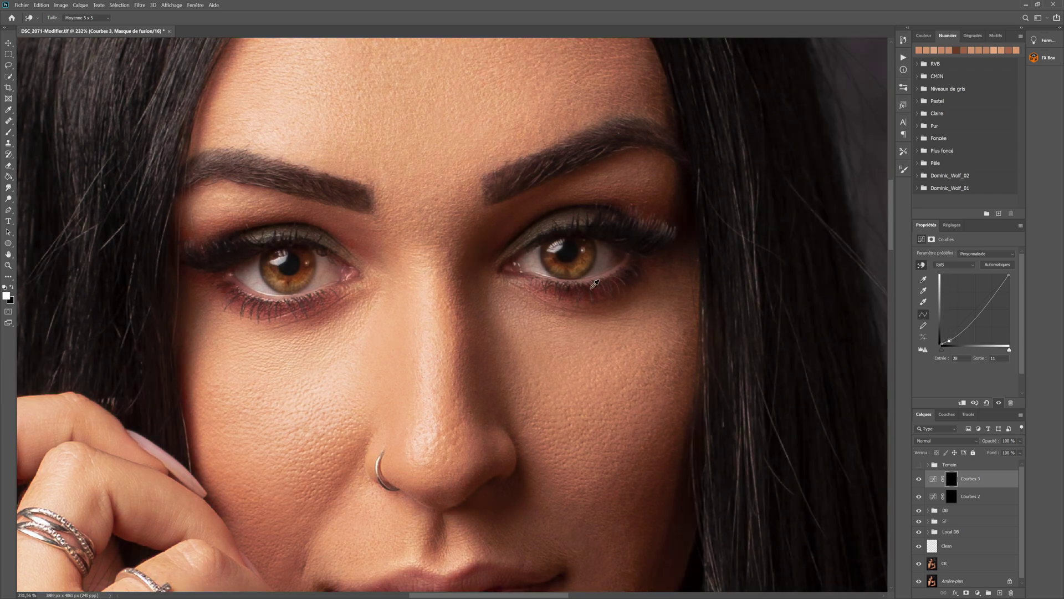
click(5, 134)
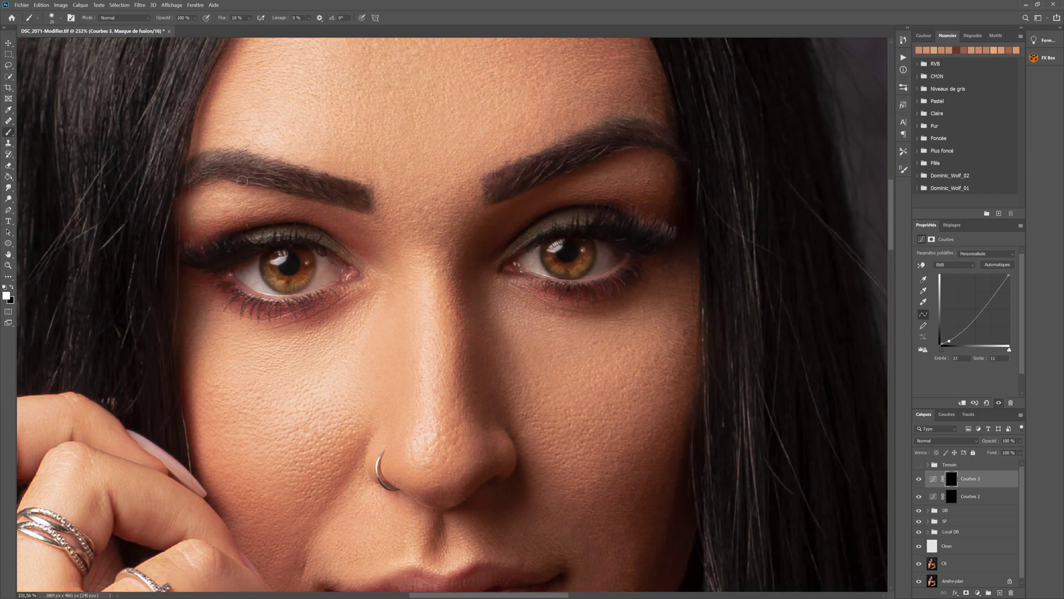
key(bracketleft)
right_click(596, 286)
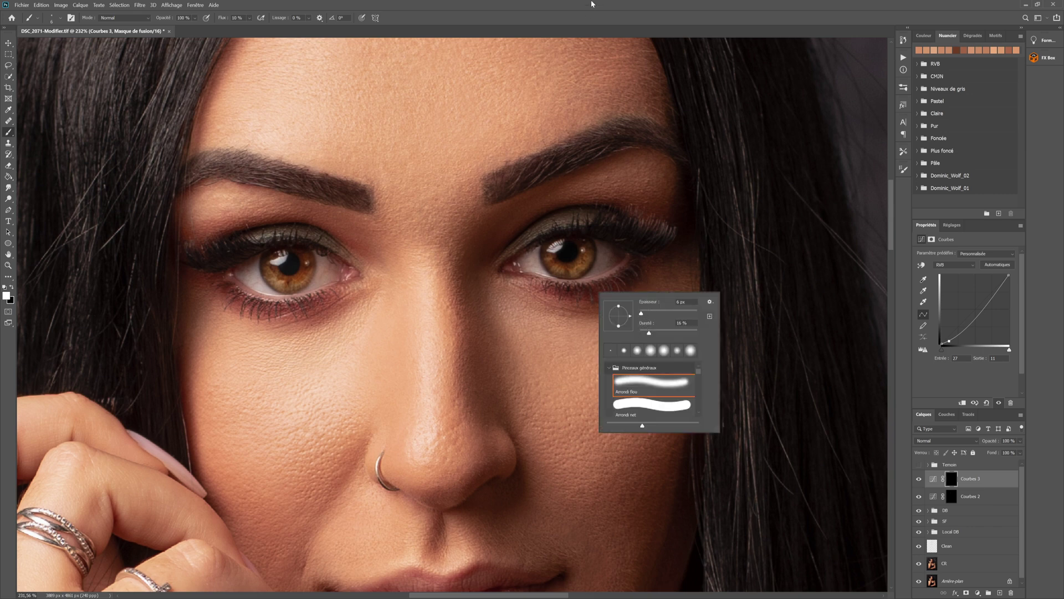
click(581, 30)
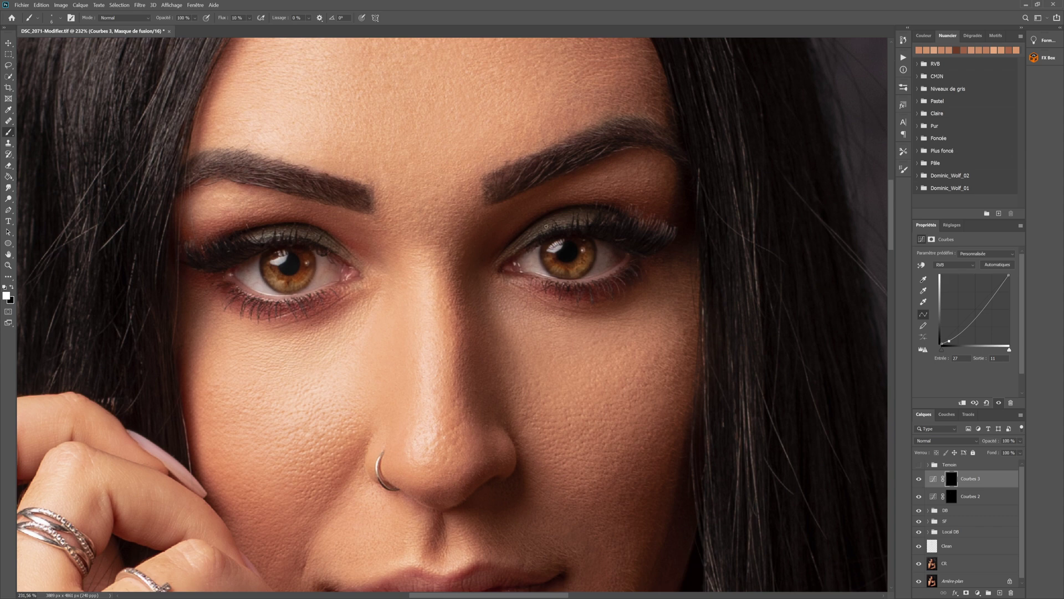
- Darken the fine contours of both eyes on the second curves mask, varying the small brush size as needed
key(bracketright)
key(bracketright)
key(bracketright)
key(bracketright)
key(bracketright)
key(bracketright)
key(bracketright)
key(bracketleft)
key(bracketleft)
key(bracketleft)
- Target the mask of the Courbes 2 layer and set the brush flow to 5%
click(951, 498)
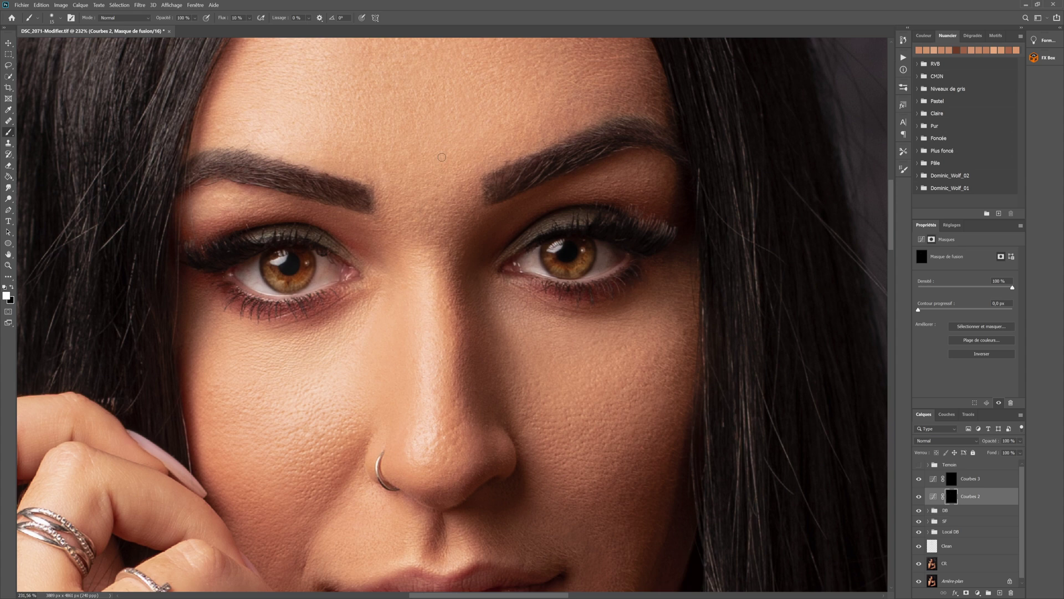
click(237, 18)
text(5)
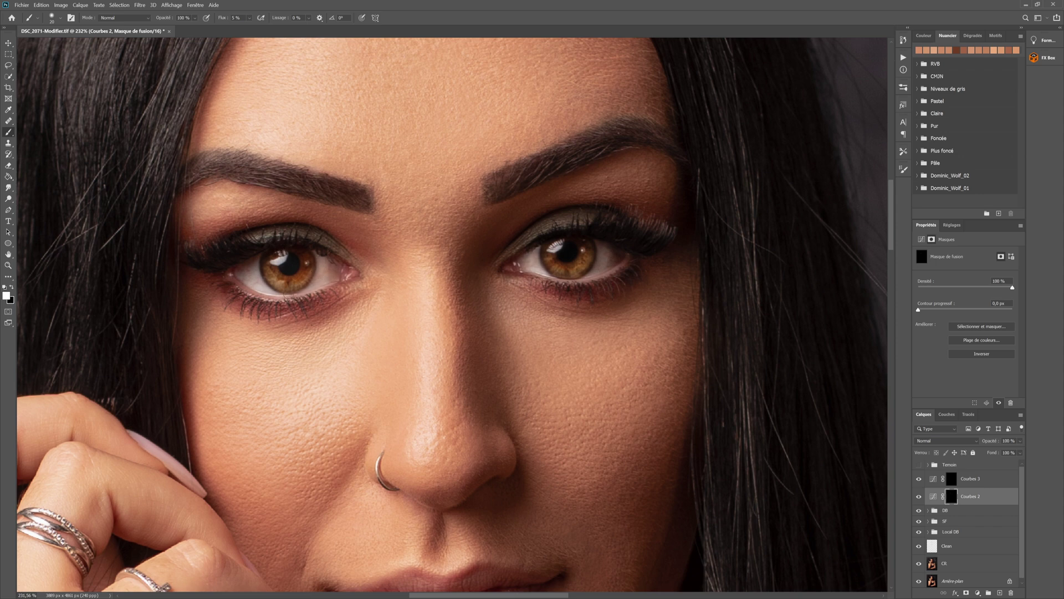
- Lightly brighten the upper eyelids and details around both eyes on the Courbes 2 mask, adapting the brush size to each area
key(bracketleft)
key(bracketright)
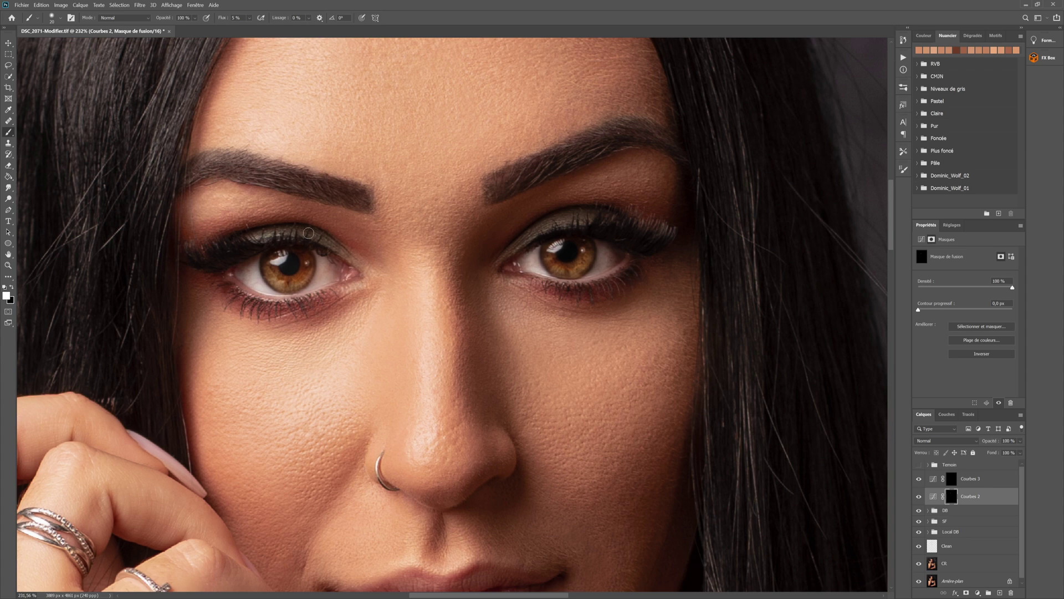
key(bracketright)
key(bracketright)
key(bracketleft)
key(bracketleft)
key(bracketleft)
key(bracketleft)
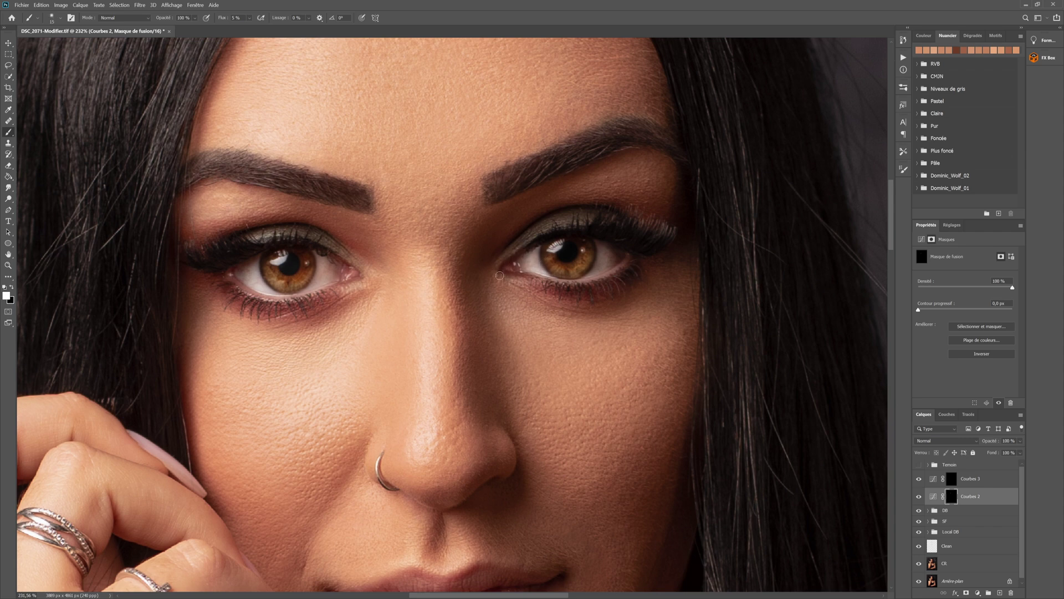
key(bracketright)
key(bracketright)
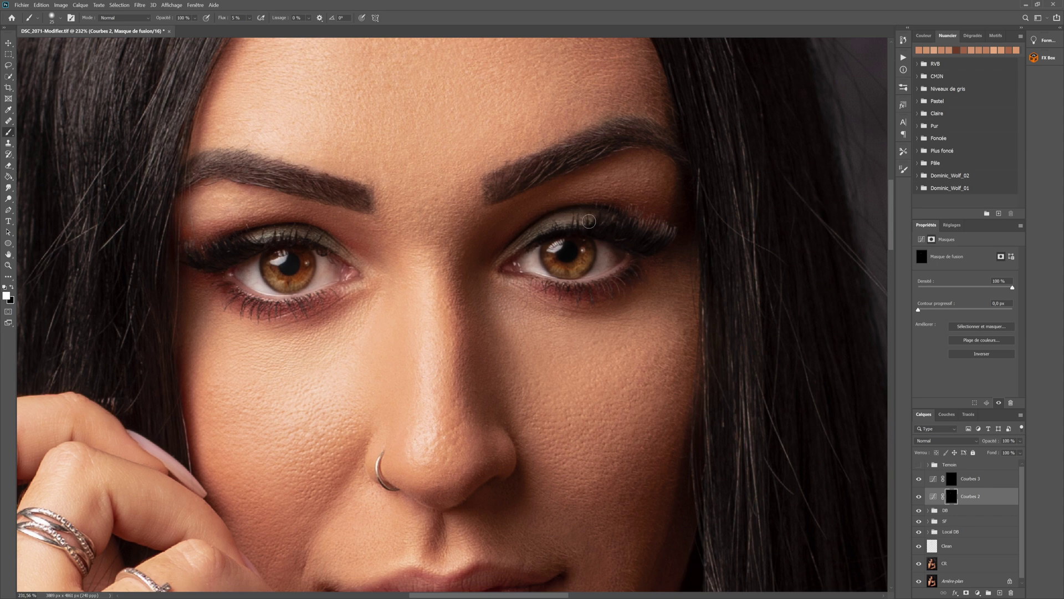
key(bracketright)
key(bracketright)
key(bracketright)
key(bracketright)
key(bracketright)
key(bracketright)
key(bracketright)
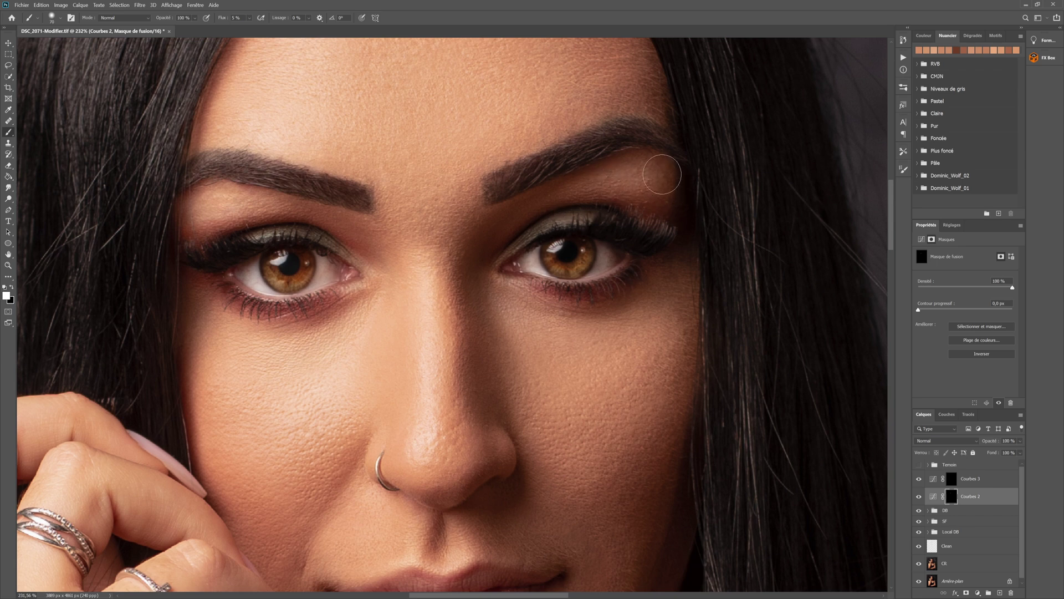
key(bracketleft)
key(bracketleft)
key(bracketleft)
key(bracketleft)
key(bracketleft)
- Group the Courbes 2 and Courbes 3 layers and name the group "Yeux"
ctrl+click(999, 482)
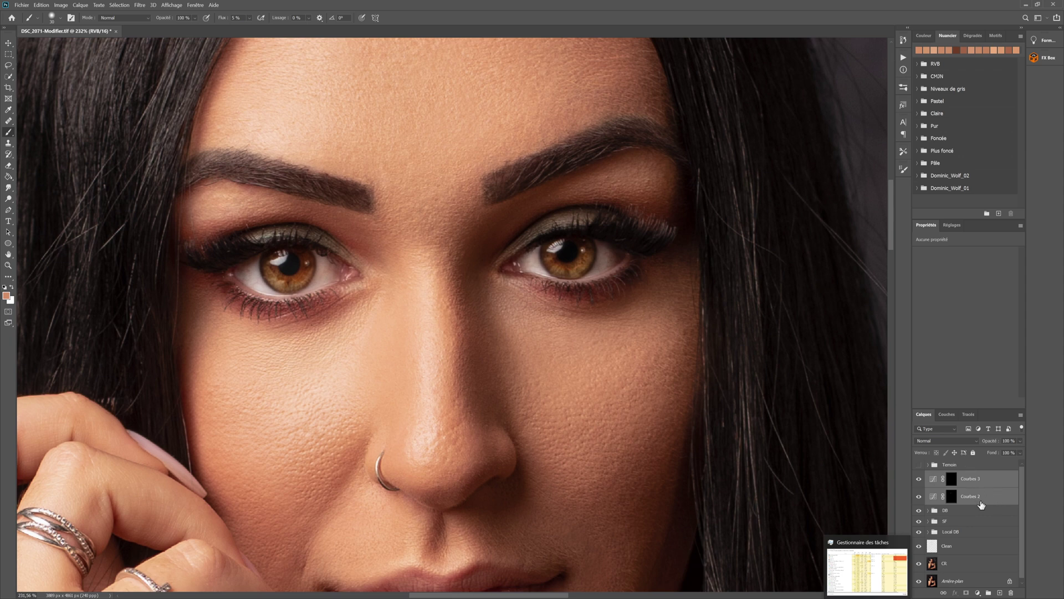
key(ctrl+g)
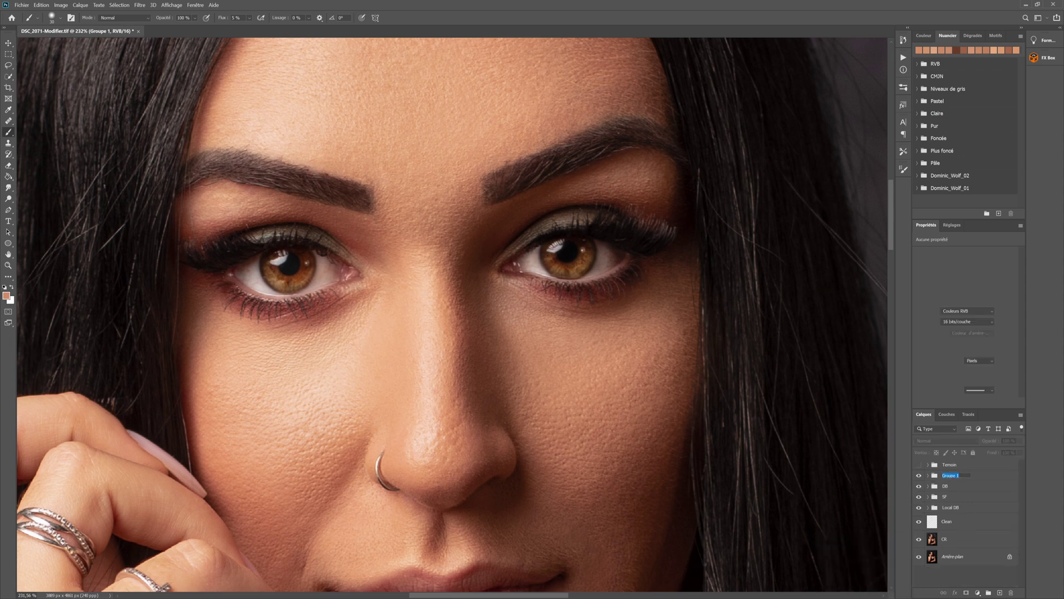
double_click(948, 475)
text(Yeux)
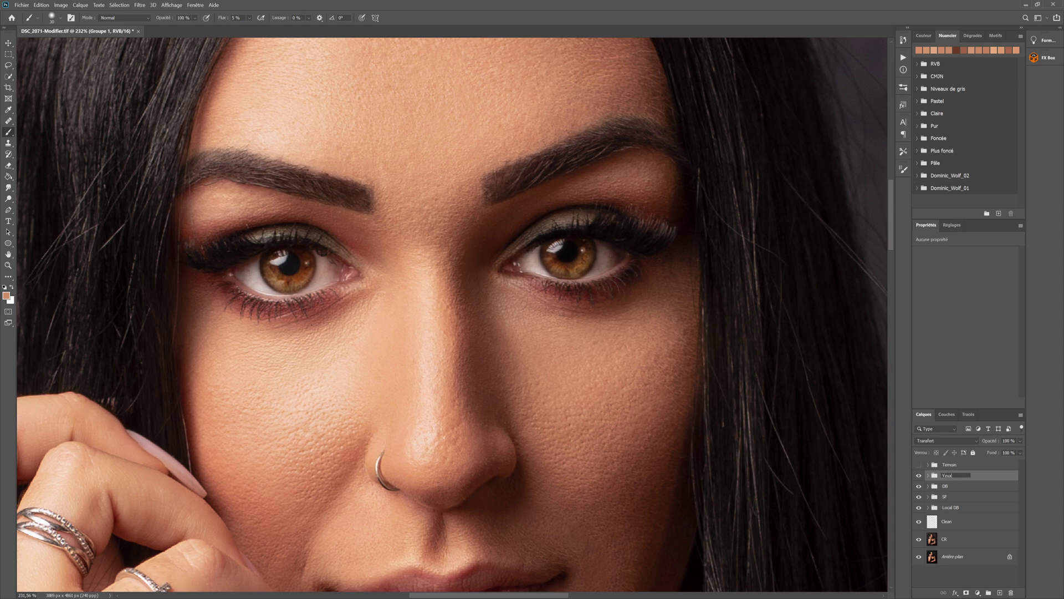
- Finish naming the Yeux group and compare the face with and without its eye retouching
key(Return)
scroll(424, 298, down, 5)
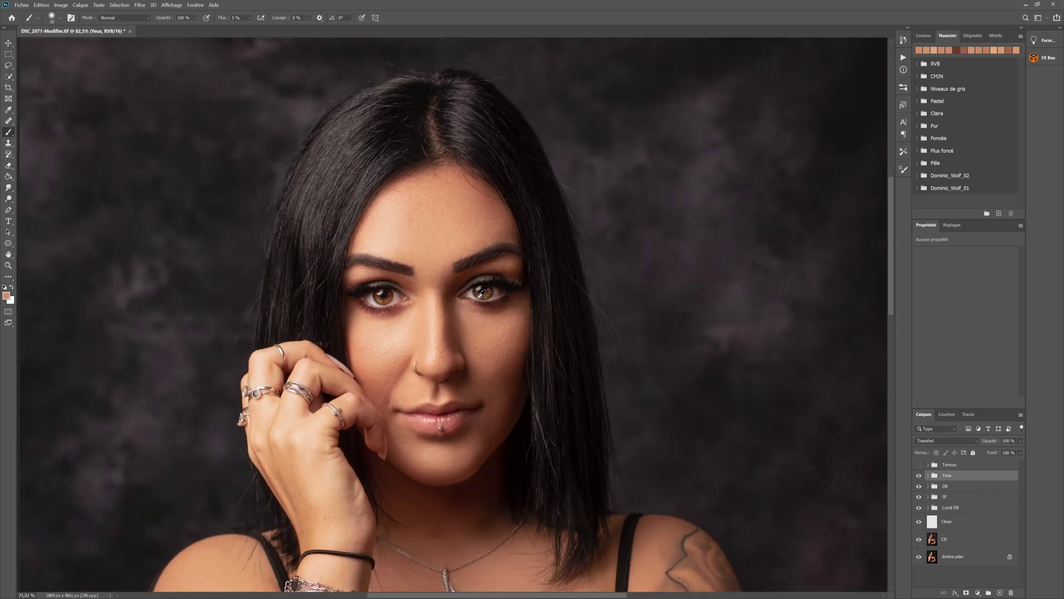
scroll(481, 292, down, 2)
scroll(481, 292, up, 4)
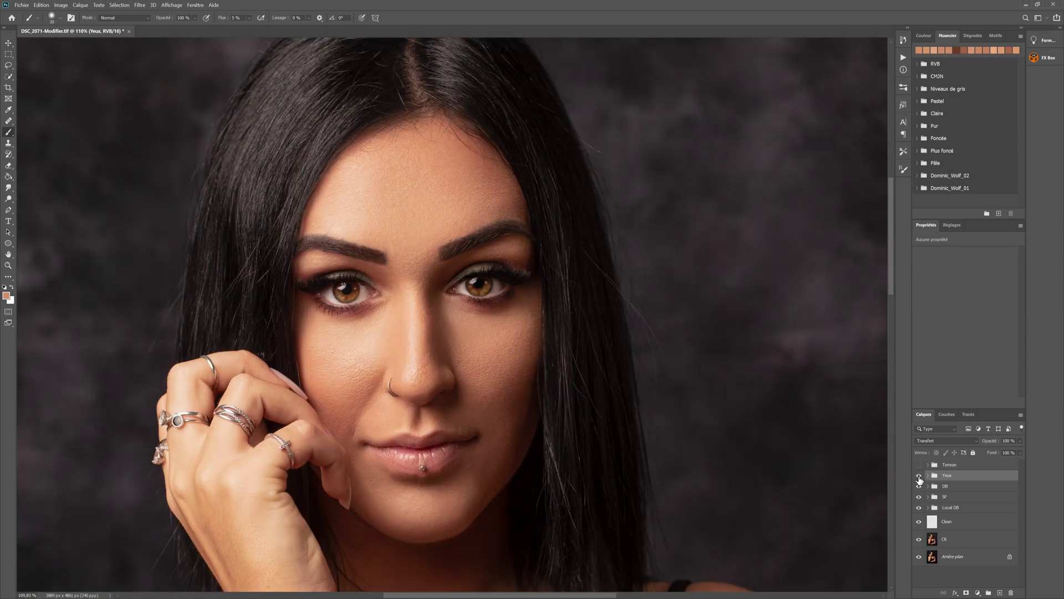
click(919, 476)
click(919, 475)
click(919, 476)
click(919, 476)
- Compare the full portrait with and without the Yeux group and set the group's opacity to 75%
scroll(524, 324, down, 4)
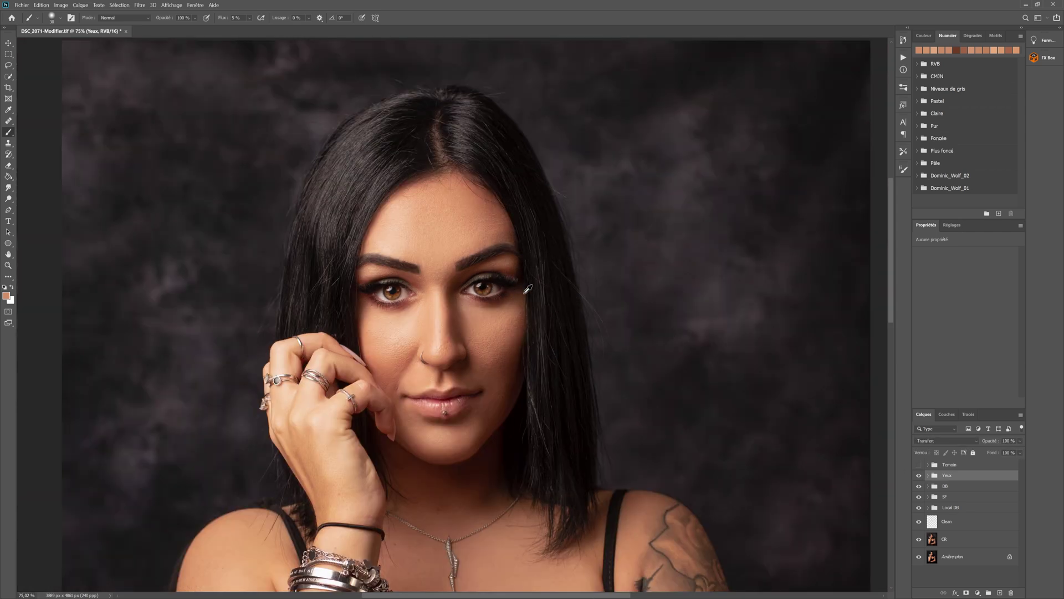
scroll(547, 288, down, 3)
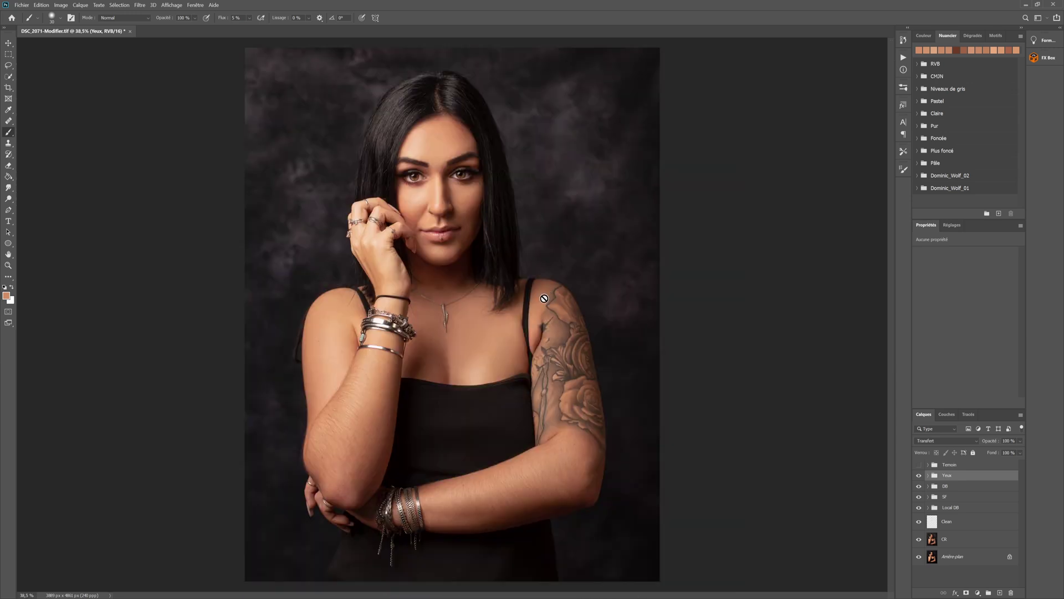
click(919, 475)
click(919, 478)
drag(991, 440, 980, 441)
click(918, 476)
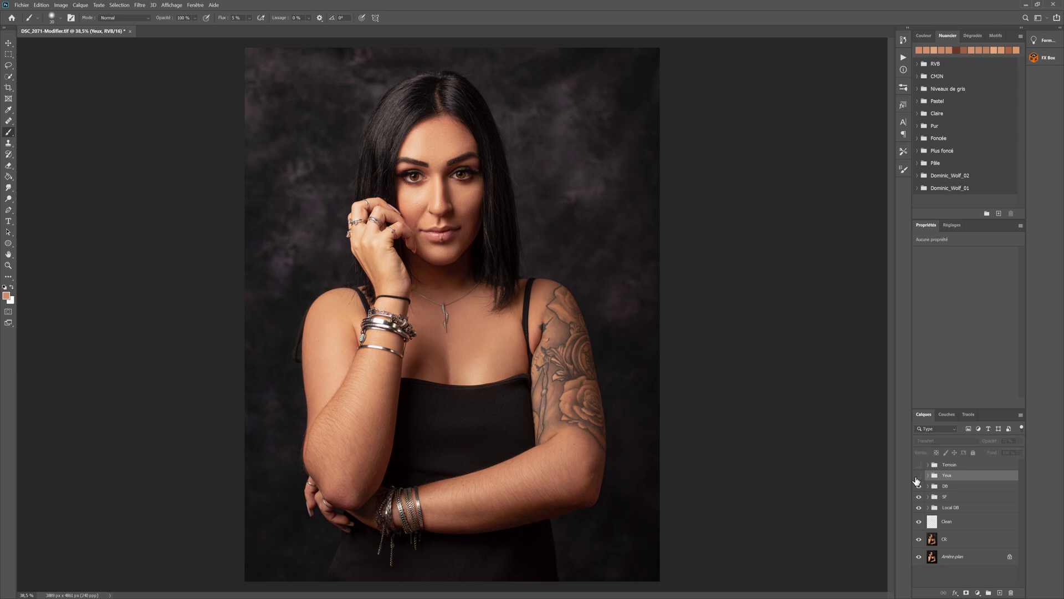
click(918, 480)
text(75)
key(Return)
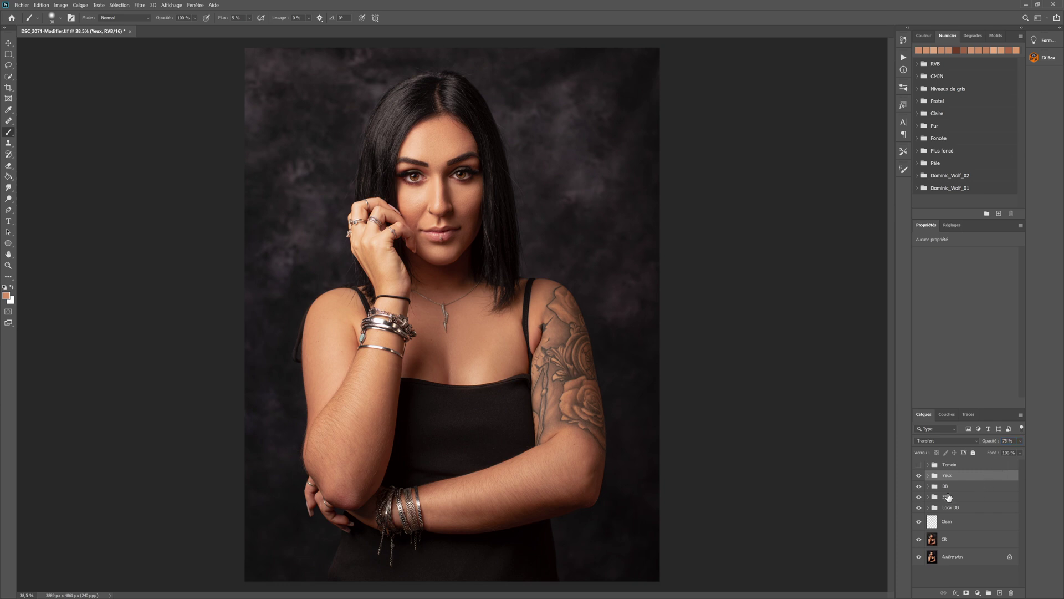